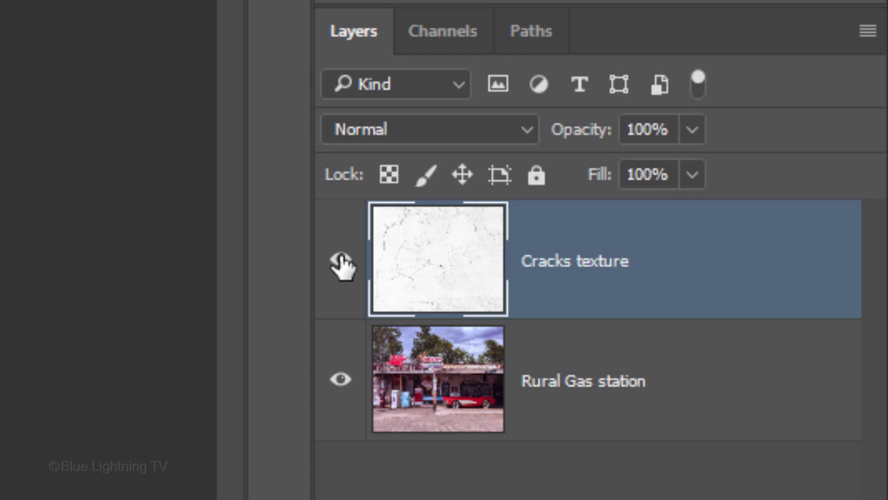
Hide Cracks texture, then make Rural Gas station a Smart Object from the Layers panel menu
{"action": "left_click", "coordinate": [341, 261]}
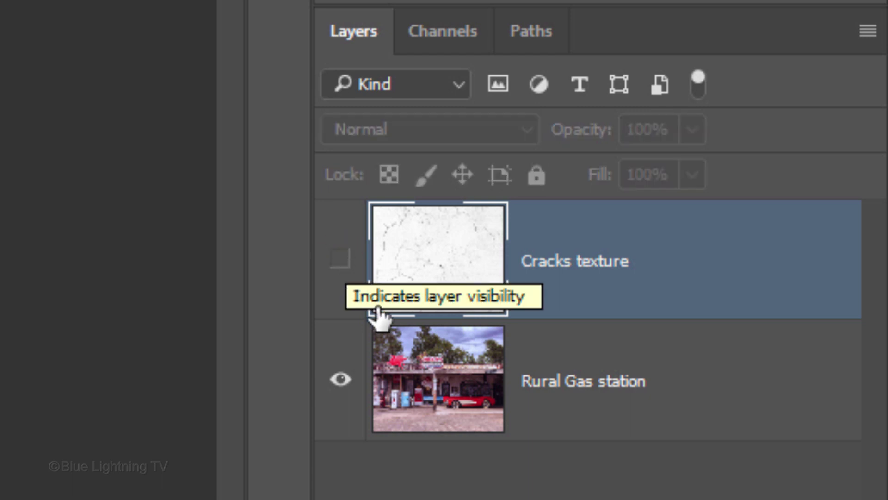
{"action": "left_click", "coordinate": [437, 383]}
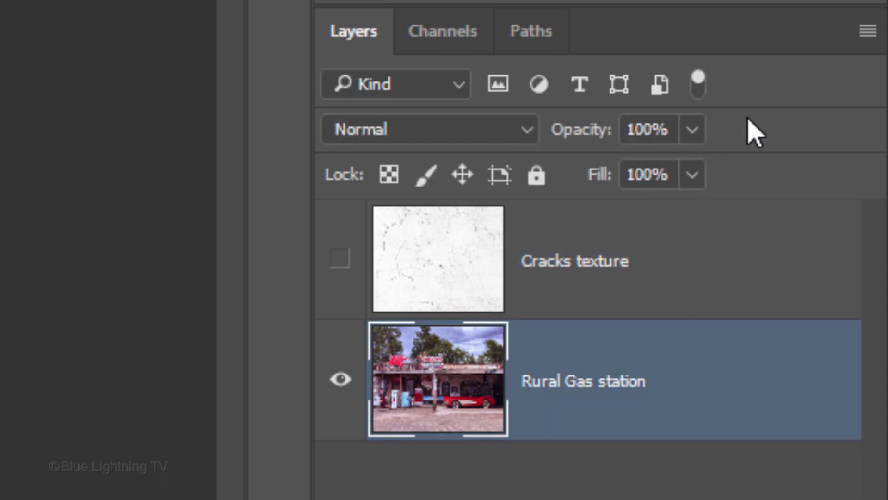
{"action": "left_click", "coordinate": [865, 33]}
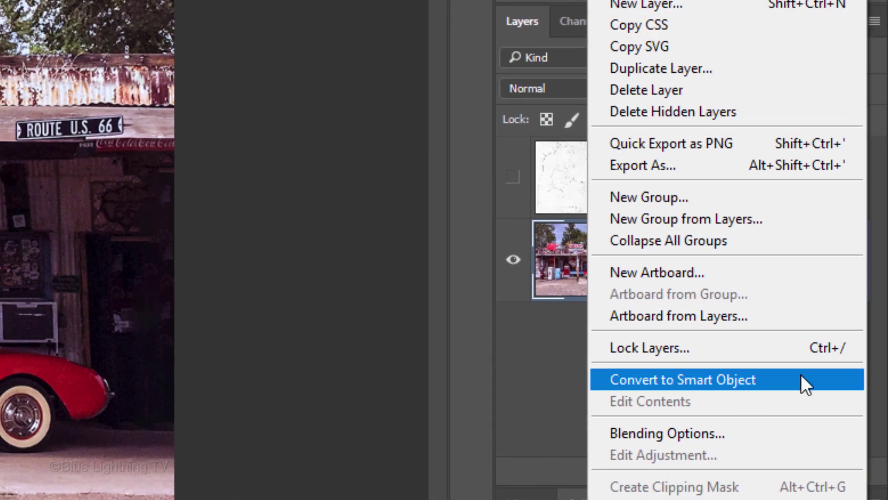
{"action": "left_click", "coordinate": [800, 376]}
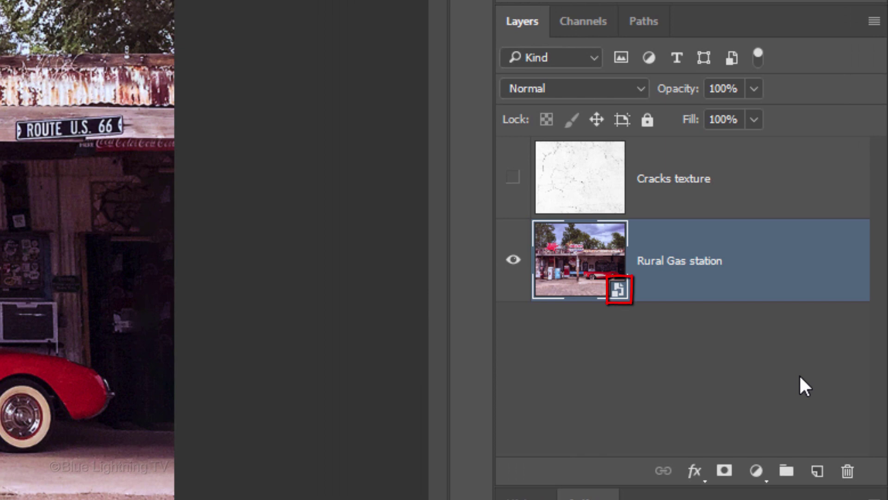
Add a Curves adjustment layer and raise the midpoint of its Red curve
{"action": "left_click", "coordinate": [762, 469]}
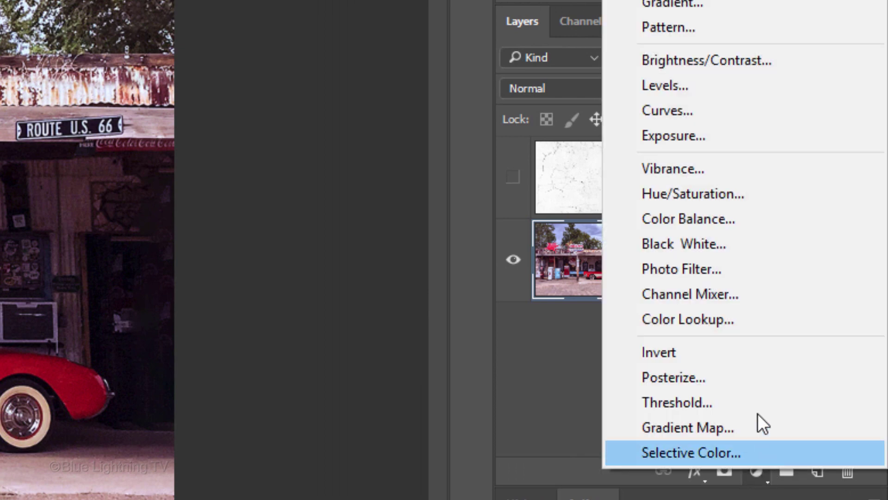
{"action": "left_click", "coordinate": [735, 110]}
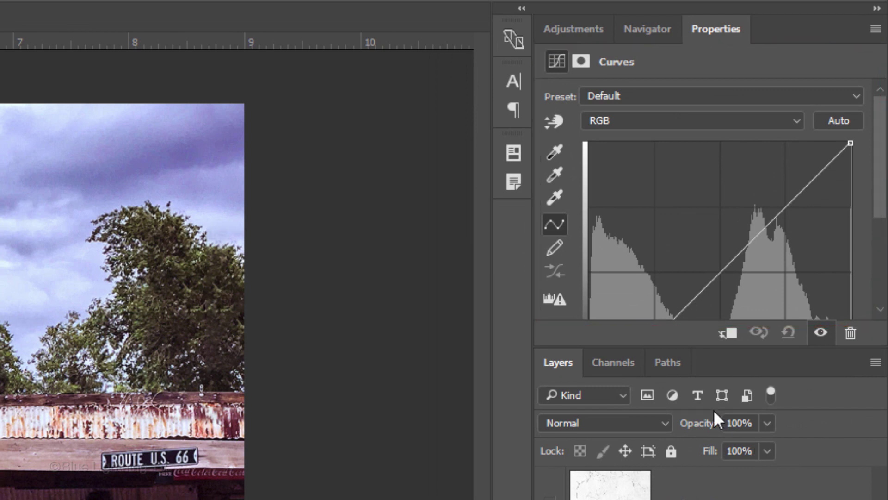
{"action": "left_click_drag", "start_coordinate": [694, 348], "coordinate": [675, 485]}
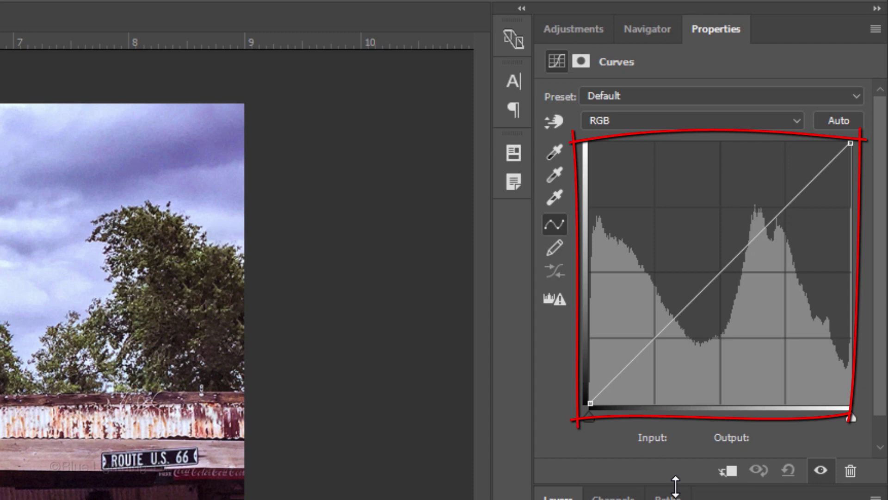
{"action": "left_click", "coordinate": [668, 120]}
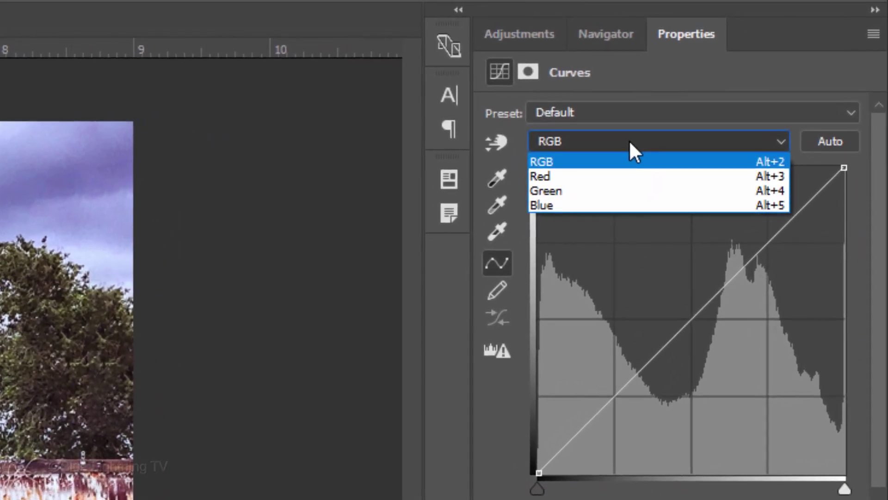
{"action": "left_click", "coordinate": [604, 176]}
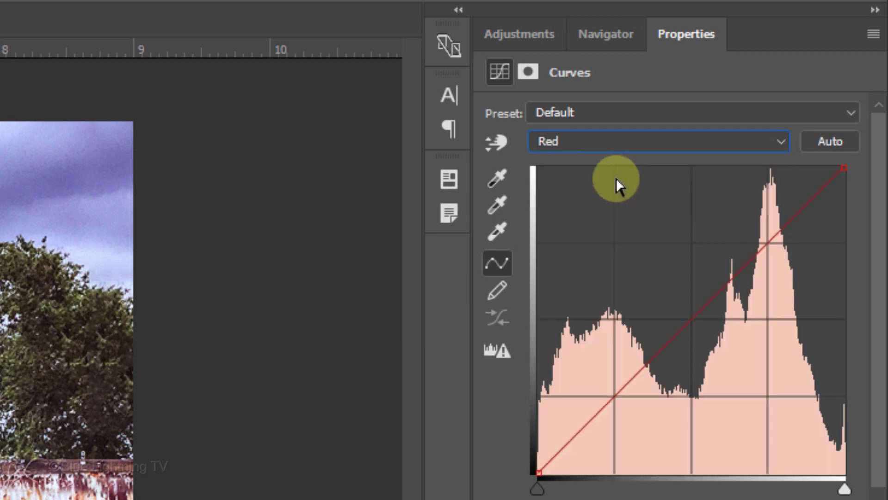
{"action": "left_click", "coordinate": [689, 317]}
{"action": "left_click_drag", "start_coordinate": [689, 317], "coordinate": [668, 304]}
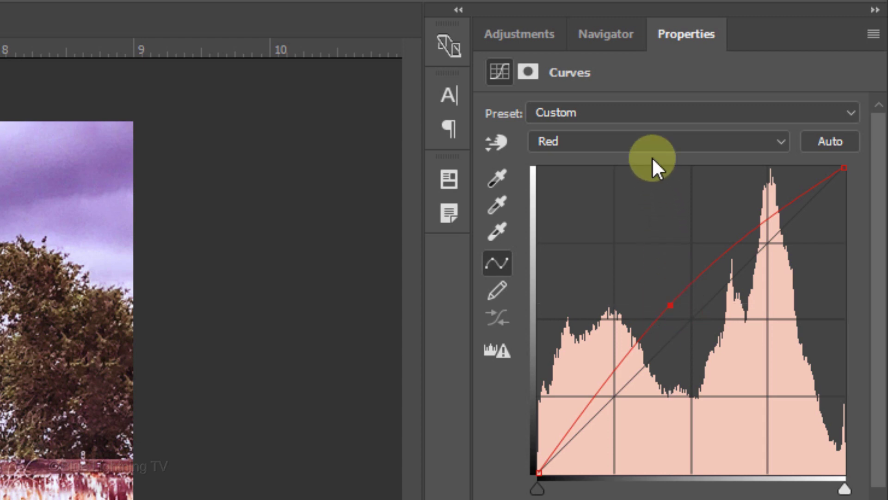
Shape the Green curve into an S-curve and pull the Blue curve's midpoint down
{"action": "left_click", "coordinate": [650, 141]}
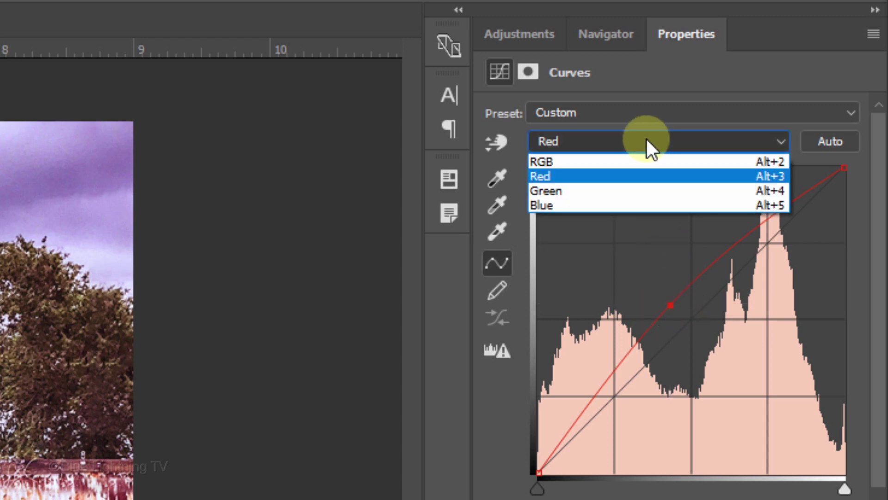
{"action": "left_click", "coordinate": [642, 190]}
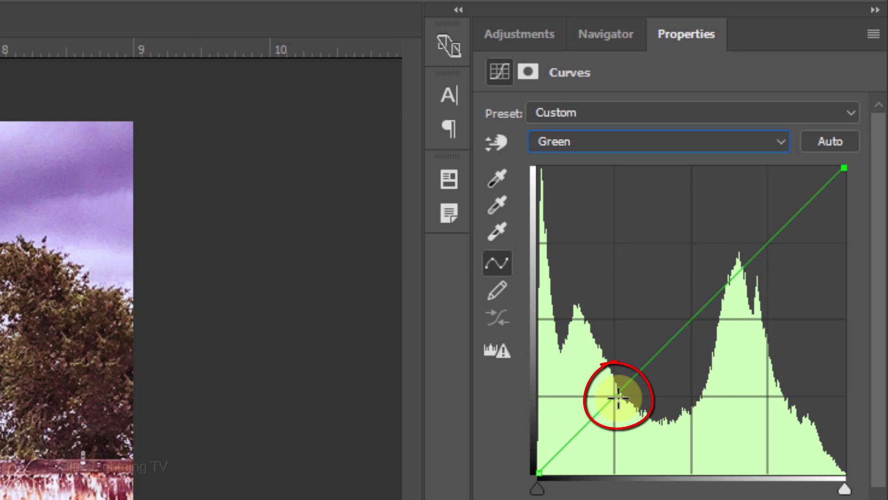
{"action": "left_click_drag", "start_coordinate": [618, 397], "coordinate": [637, 416]}
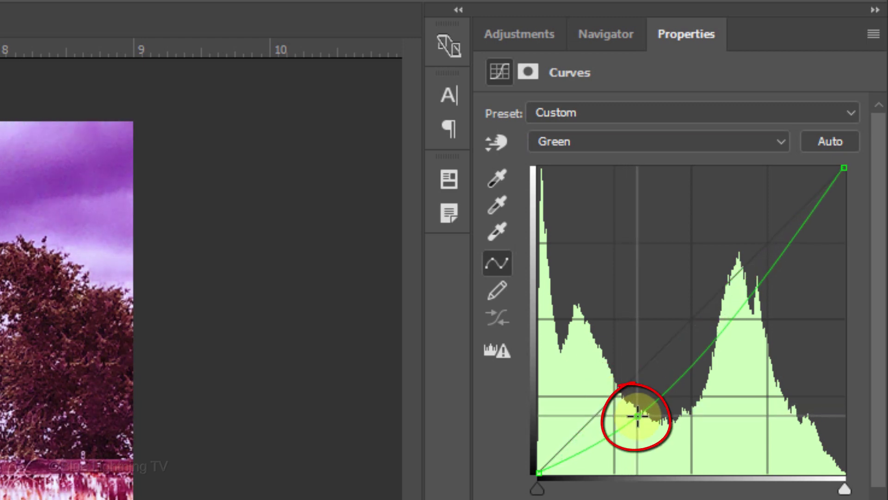
{"action": "left_click", "coordinate": [785, 258]}
{"action": "left_click_drag", "start_coordinate": [784, 258], "coordinate": [755, 230]}
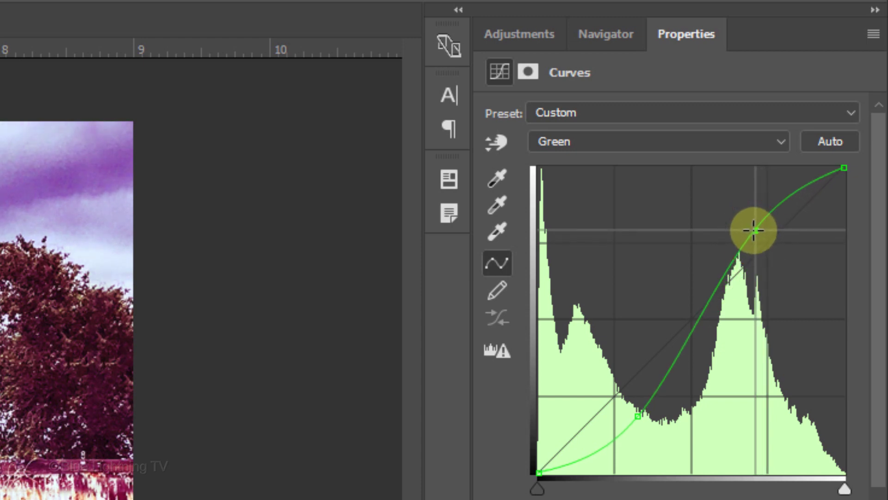
{"action": "left_click", "coordinate": [720, 142]}
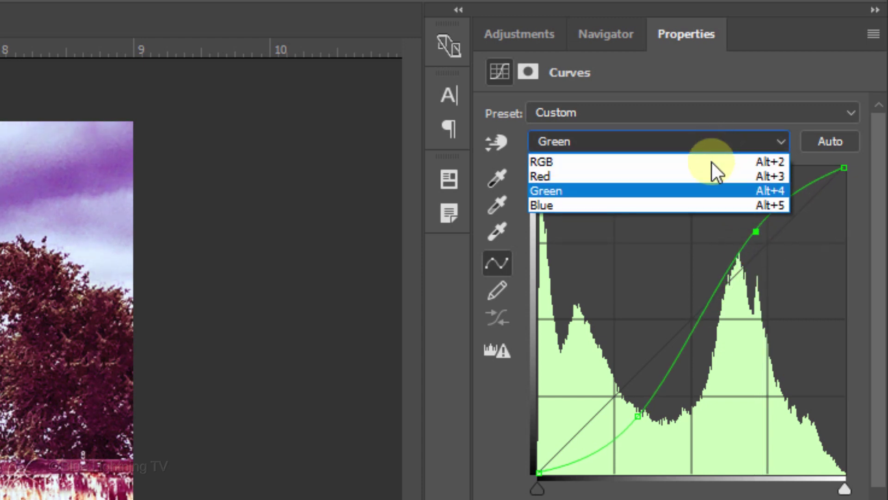
{"action": "left_click", "coordinate": [705, 203]}
{"action": "left_click_drag", "start_coordinate": [690, 319], "coordinate": [710, 343]}
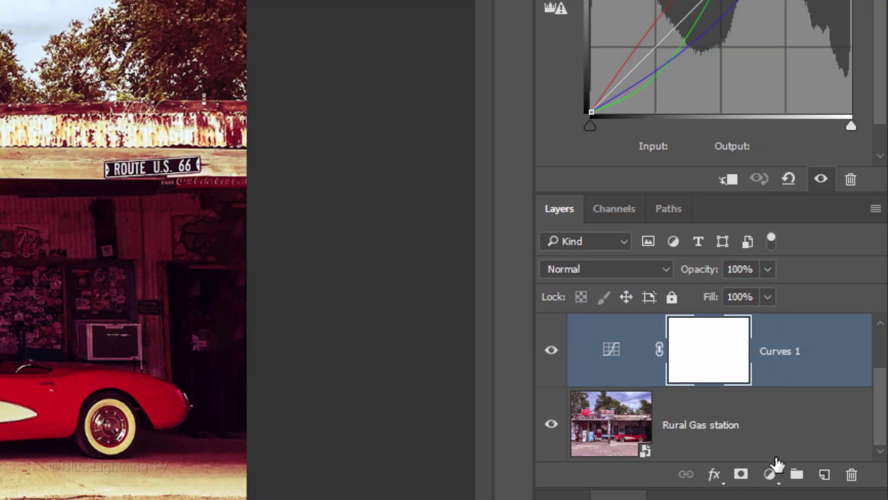
Add Curves 2 and drag its RGB highlight point straight down to darken the photo
{"action": "left_click", "coordinate": [769, 475]}
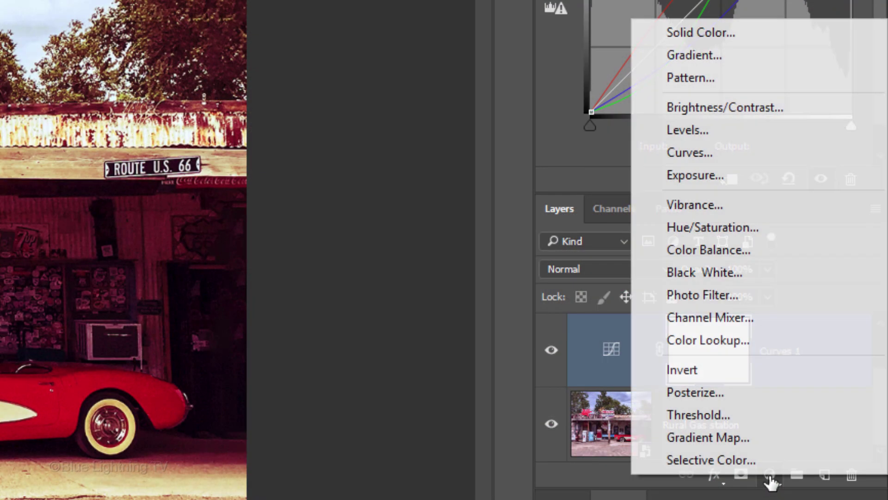
{"action": "left_click", "coordinate": [720, 153]}
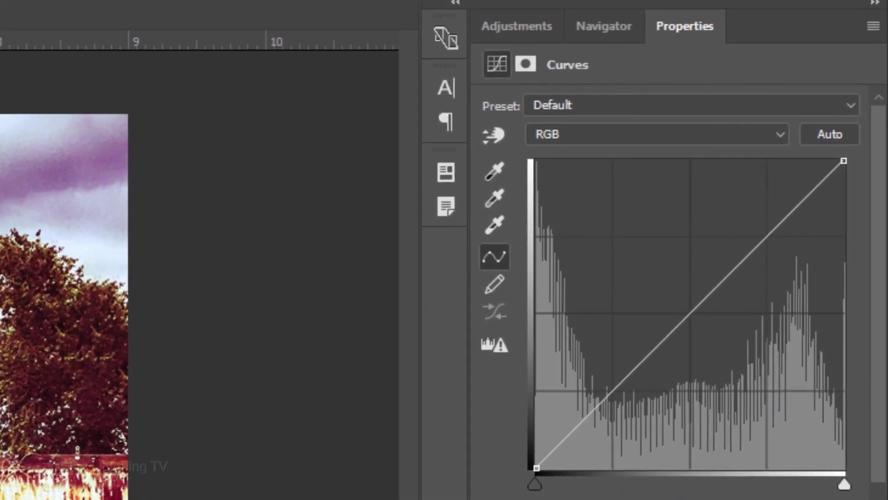
{"action": "left_click_drag", "start_coordinate": [845, 163], "coordinate": [853, 338]}
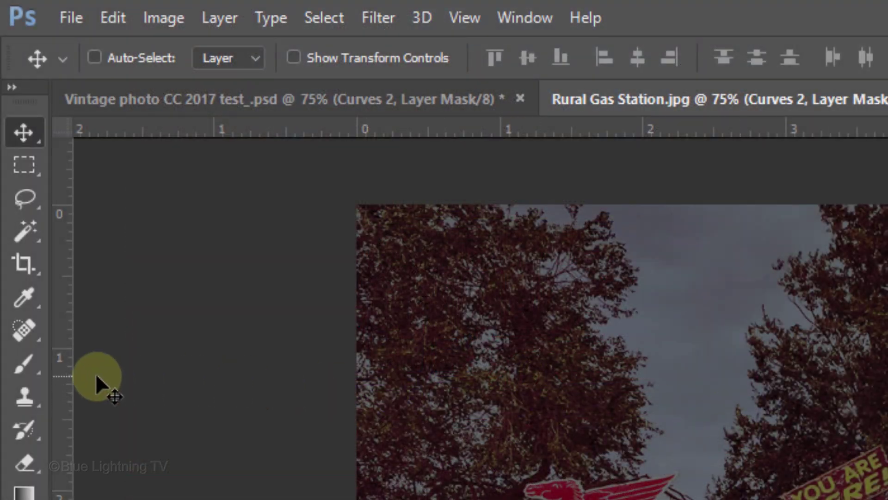
With a 700 px, 0% hardness brush, paint out the middle of the Curves 2 mask
{"action": "left_click", "coordinate": [37, 366]}
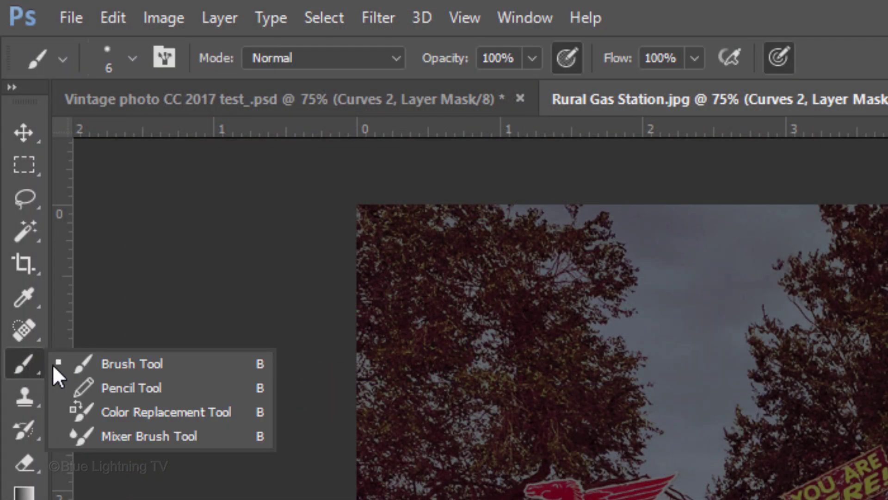
{"action": "left_click", "coordinate": [139, 360]}
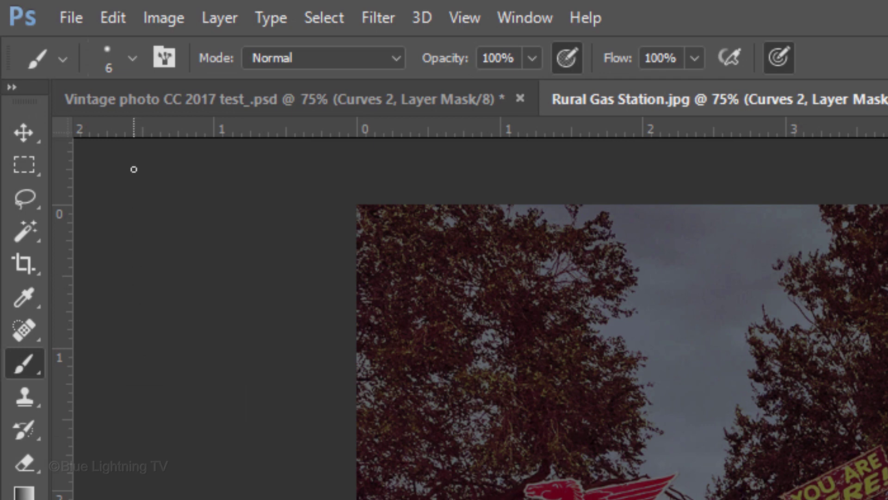
{"action": "left_click", "coordinate": [133, 59]}
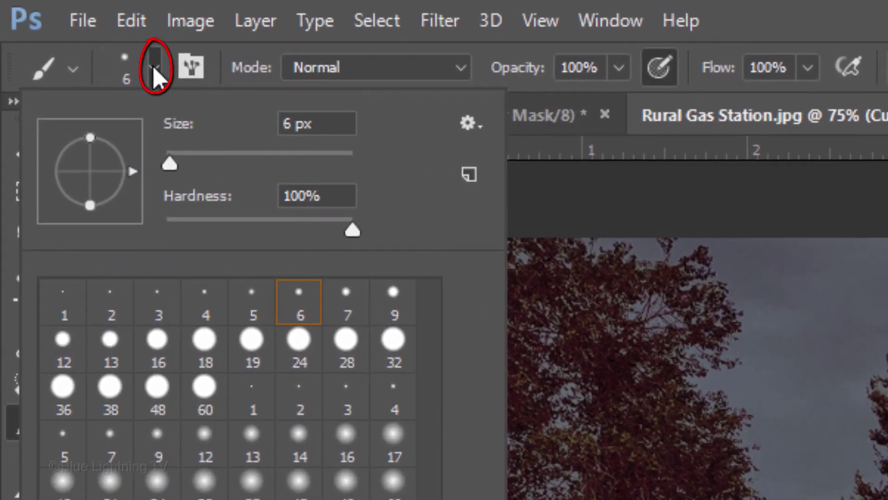
{"action": "double_click", "coordinate": [296, 129]}
{"action": "type", "text": "700"}
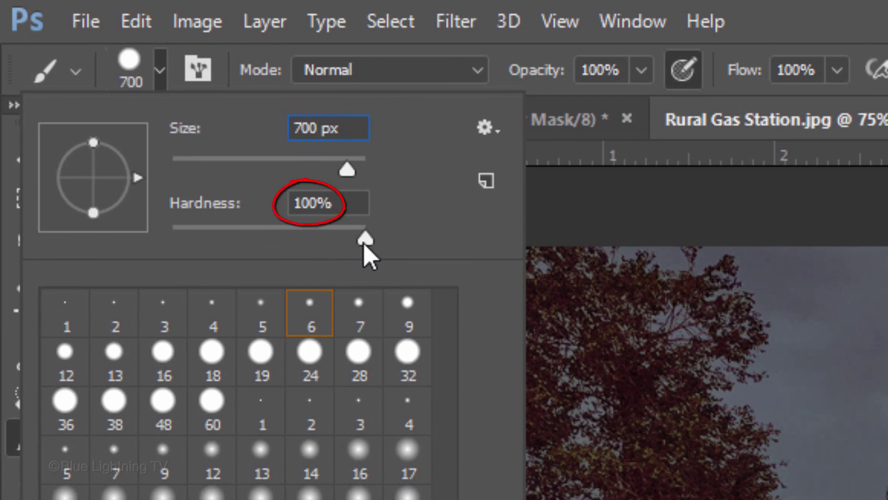
{"action": "left_click_drag", "start_coordinate": [366, 239], "coordinate": [118, 264]}
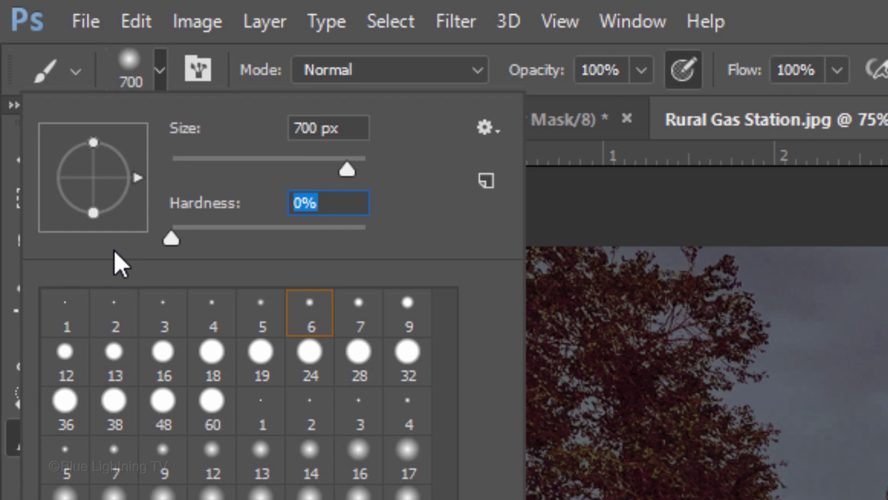
{"action": "key", "text": "Return"}
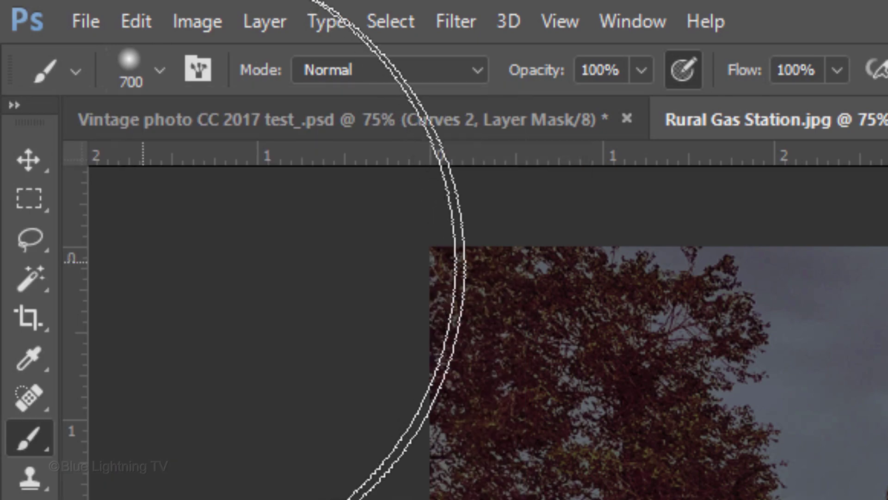
{"action": "mouse_move", "coordinate": [151, 122]}
{"action": "left_mouse_down"}
{"action": "mouse_move", "coordinate": [305, 218]}
{"action": "mouse_move", "coordinate": [503, 190]}
{"action": "mouse_move", "coordinate": [569, 201]}
{"action": "mouse_move", "coordinate": [587, 260]}
{"action": "mouse_move", "coordinate": [444, 281]}
{"action": "mouse_move", "coordinate": [326, 262]}
{"action": "mouse_move", "coordinate": [270, 207]}
{"action": "mouse_move", "coordinate": [358, 168]}
{"action": "mouse_move", "coordinate": [482, 155]}
{"action": "mouse_move", "coordinate": [568, 169]}
{"action": "mouse_move", "coordinate": [587, 227]}
{"action": "mouse_move", "coordinate": [571, 298]}
{"action": "mouse_move", "coordinate": [461, 327]}
{"action": "mouse_move", "coordinate": [337, 314]}
{"action": "mouse_move", "coordinate": [280, 288]}
{"action": "mouse_move", "coordinate": [407, 260]}
{"action": "mouse_move", "coordinate": [560, 253]}
{"action": "mouse_move", "coordinate": [342, 247]}
{"action": "mouse_move", "coordinate": [761, 261]}
{"action": "left_mouse_up"}
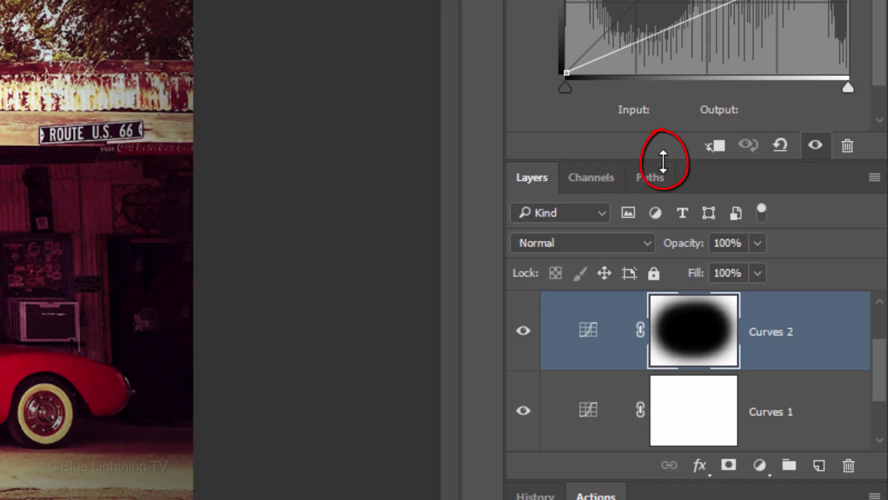
{"action": "left_click_drag", "start_coordinate": [662, 162], "coordinate": [657, 26]}
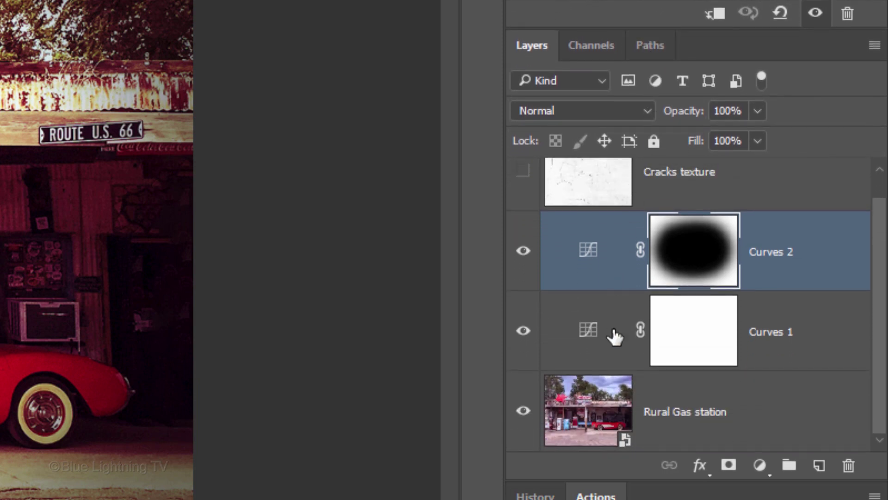
Open the Rural Gas station smart object and apply a 1.0 pixel Gaussian Blur
{"action": "left_click", "coordinate": [586, 422]}
{"action": "double_click", "coordinate": [586, 422]}
{"action": "left_click", "coordinate": [330, 15]}
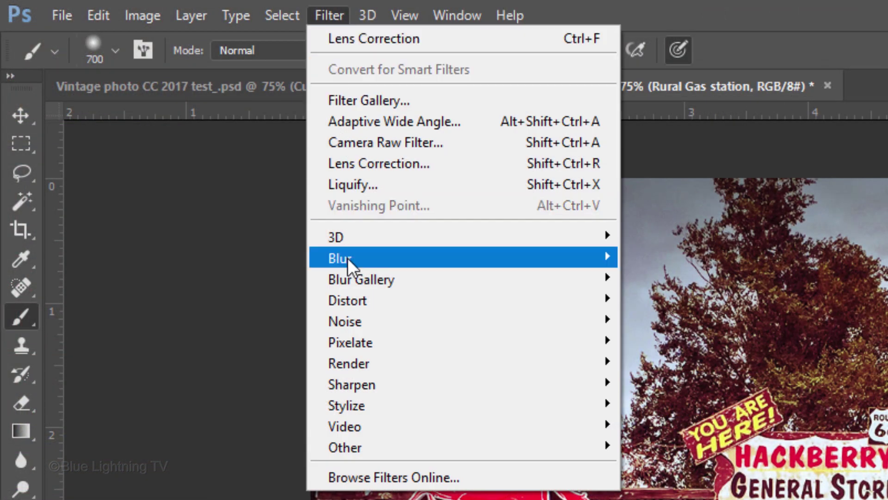
{"action": "mouse_move", "coordinate": [348, 257]}
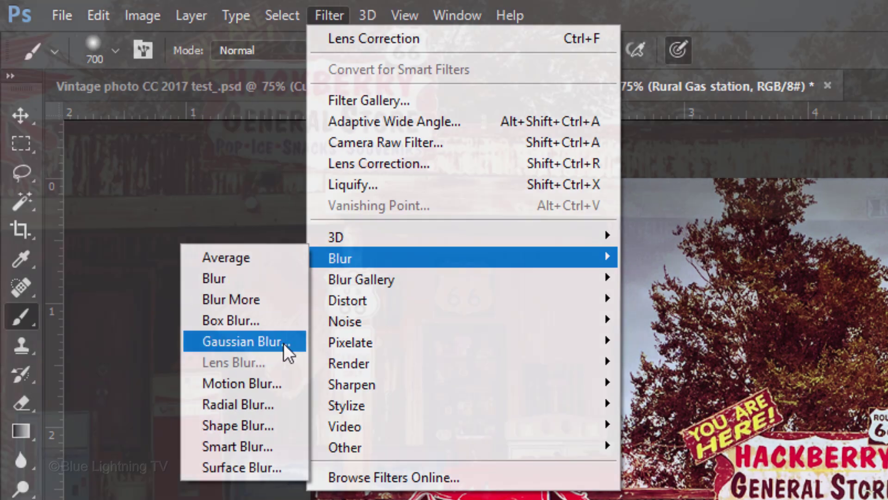
{"action": "left_click", "coordinate": [284, 343]}
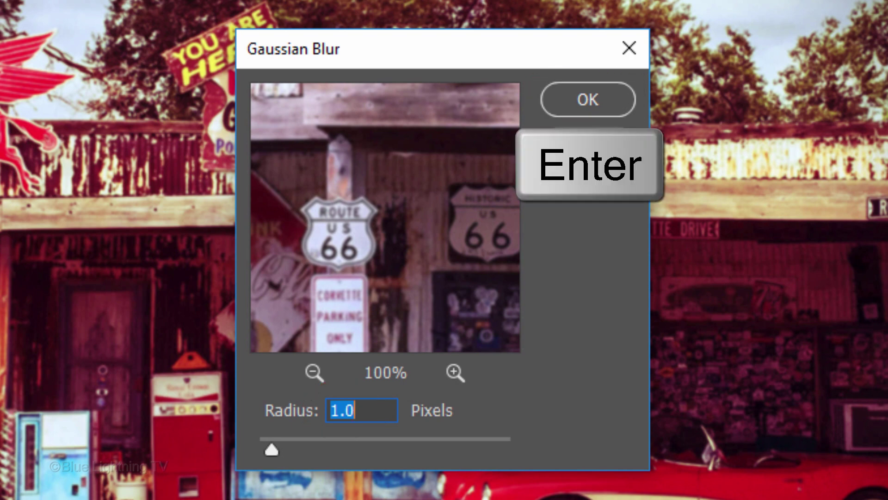
{"action": "key", "text": "Return"}
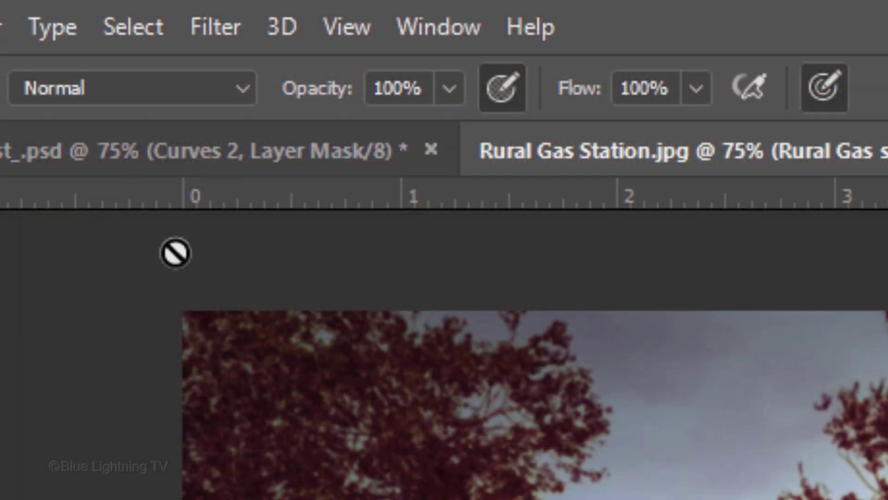
{"action": "left_click", "coordinate": [209, 40]}
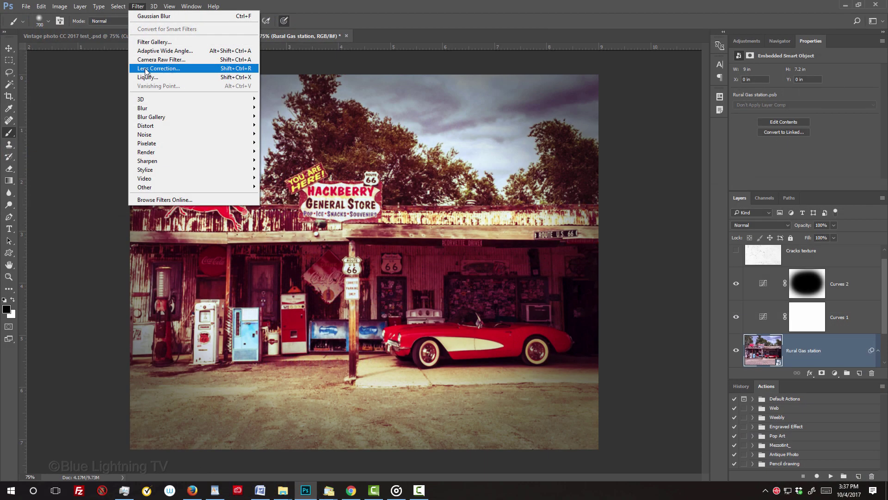
Apply Lens Correction with Remove Distortion set to +10 on the Custom tab
{"action": "left_click", "coordinate": [245, 286]}
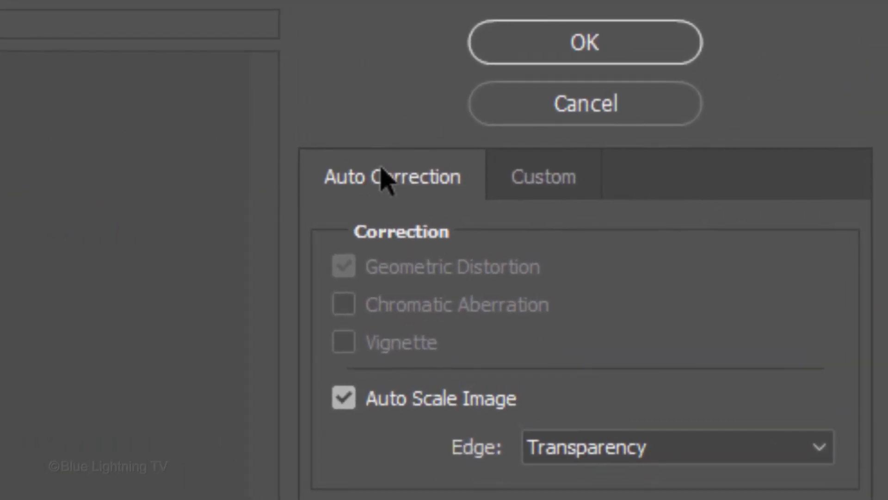
{"action": "left_click", "coordinate": [542, 180]}
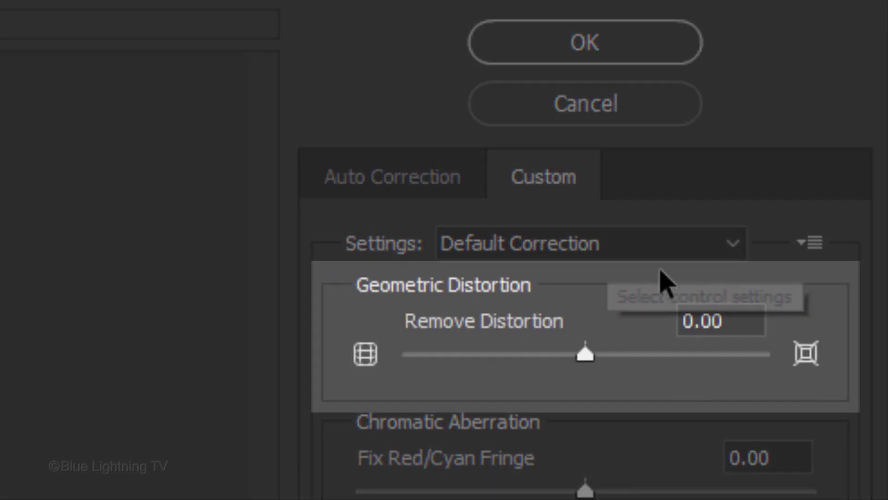
{"action": "left_click", "coordinate": [725, 320]}
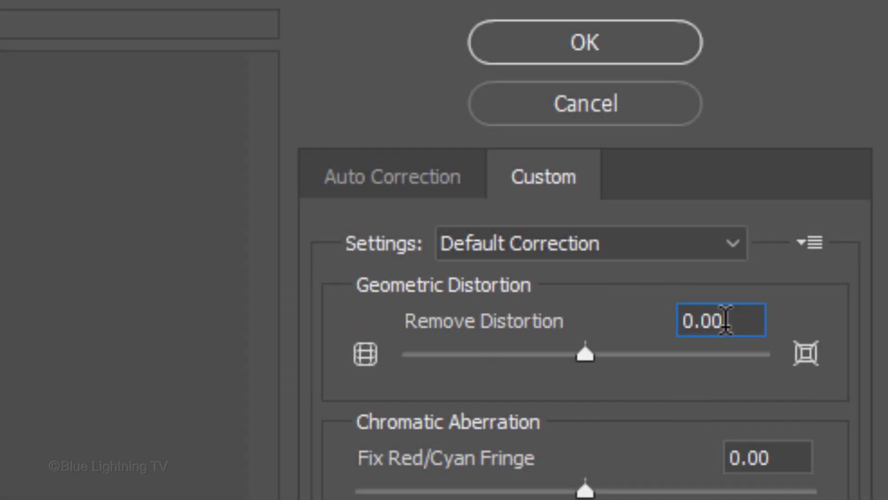
{"action": "type", "text": "10"}
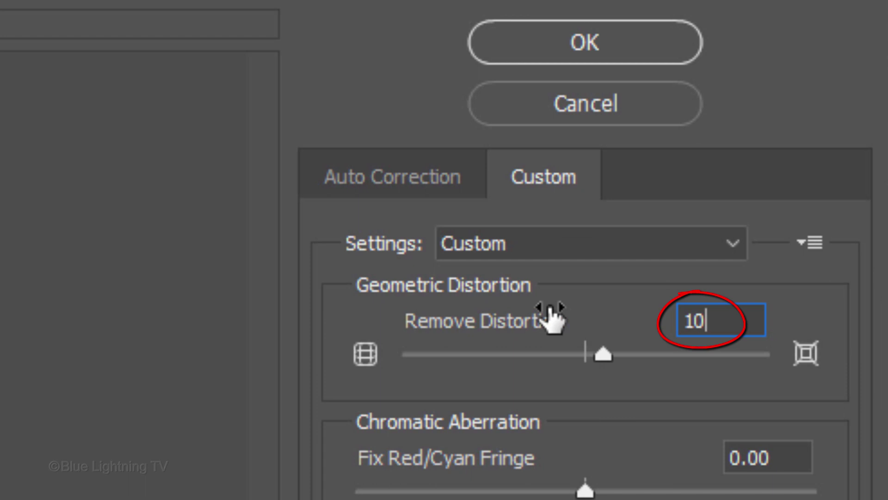
{"action": "left_click", "coordinate": [578, 54]}
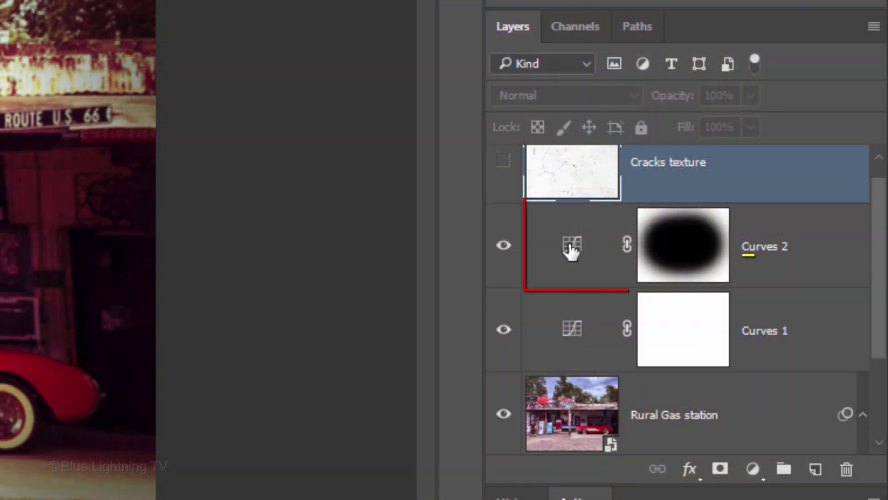
Add a new layer above Curves 2 and name it Light leaks
{"action": "left_click", "coordinate": [569, 250]}
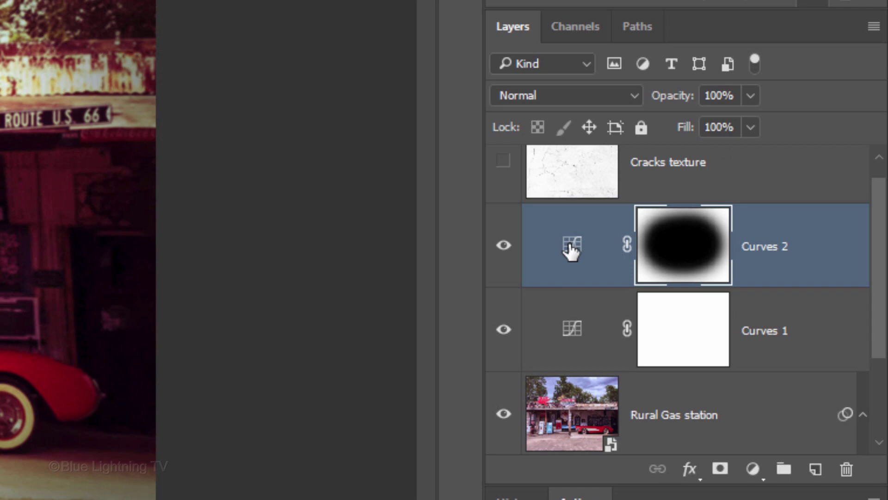
{"action": "left_click", "coordinate": [815, 471]}
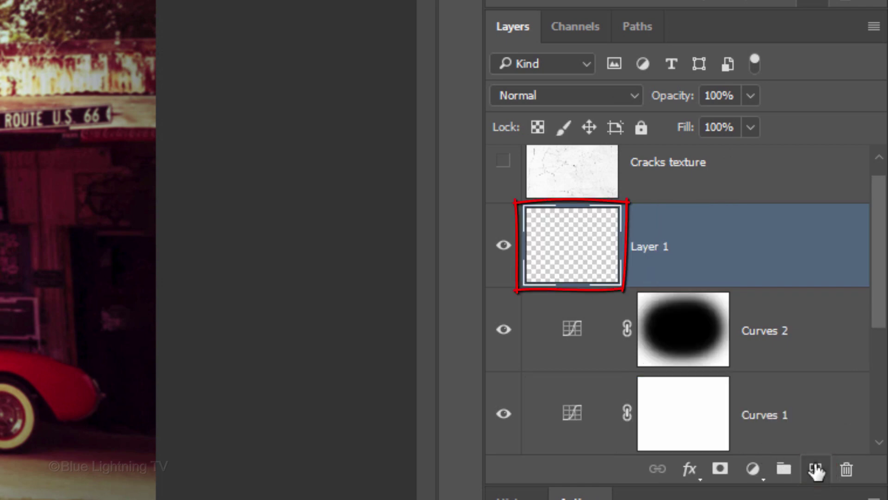
{"action": "double_click", "coordinate": [650, 246]}
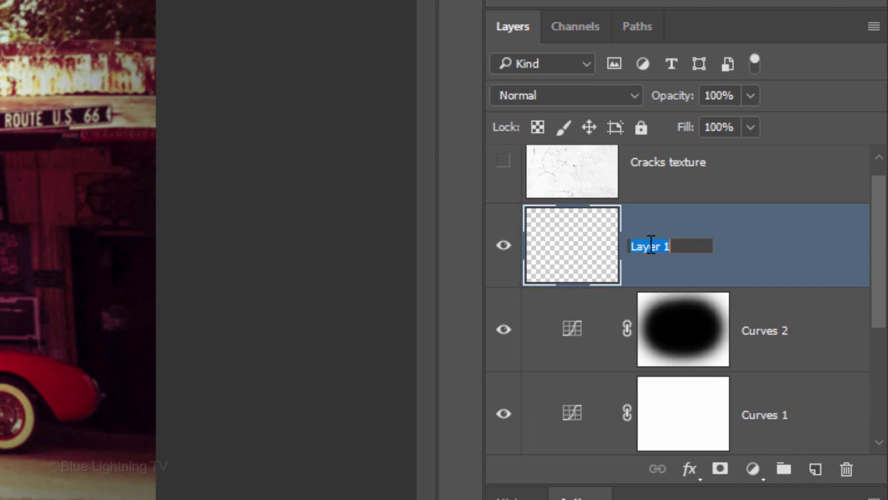
{"action": "type", "text": "Light leaks"}
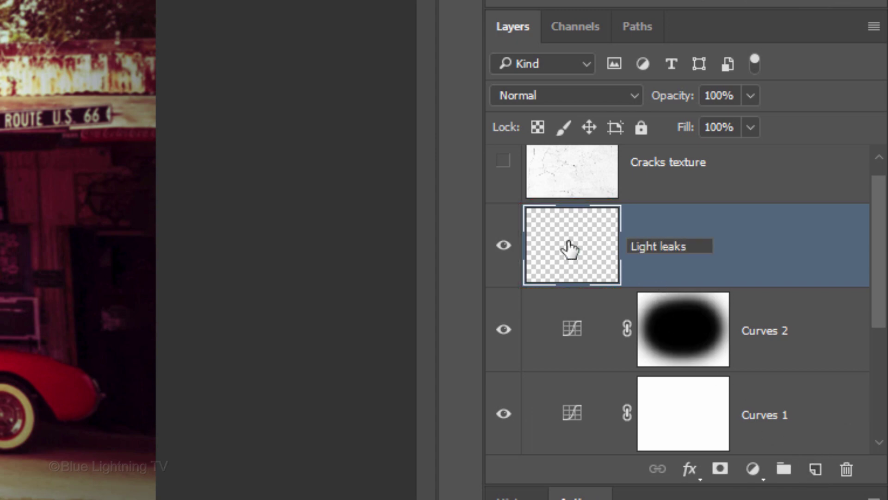
{"action": "key", "text": "Return"}
Set Light leaks to Color Dodge blending at 50% opacity
{"action": "left_click", "coordinate": [548, 95]}
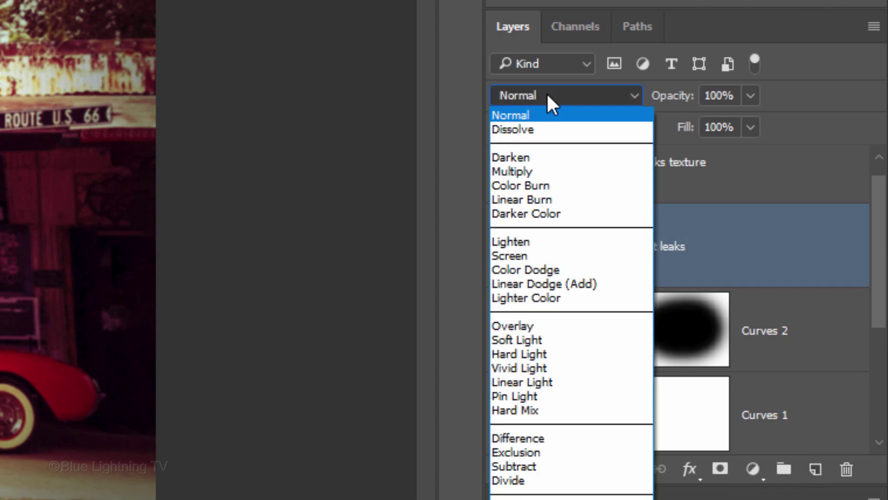
{"action": "left_click", "coordinate": [539, 265]}
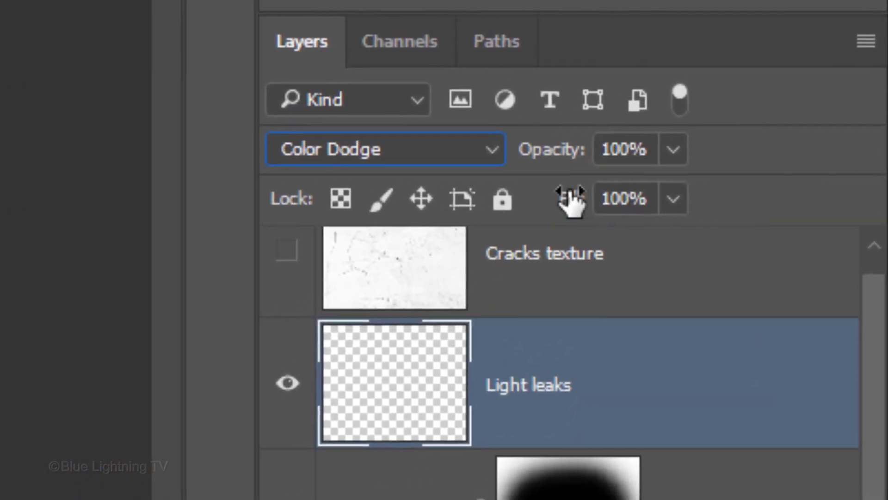
{"action": "left_click", "coordinate": [630, 149]}
{"action": "type", "text": "50"}
{"action": "key", "text": "Return"}
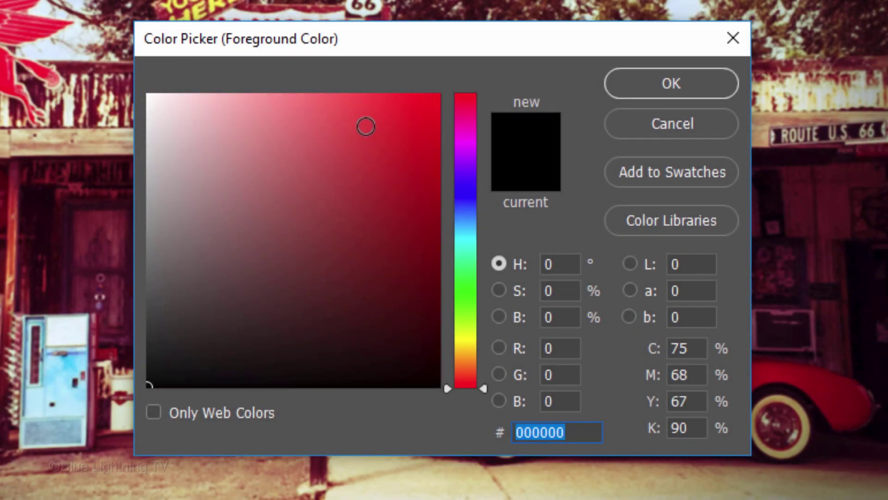
Pick red ff0000, then switch to yellow and dab a warm leak over the upper trees
{"action": "type", "text": "ff0000"}
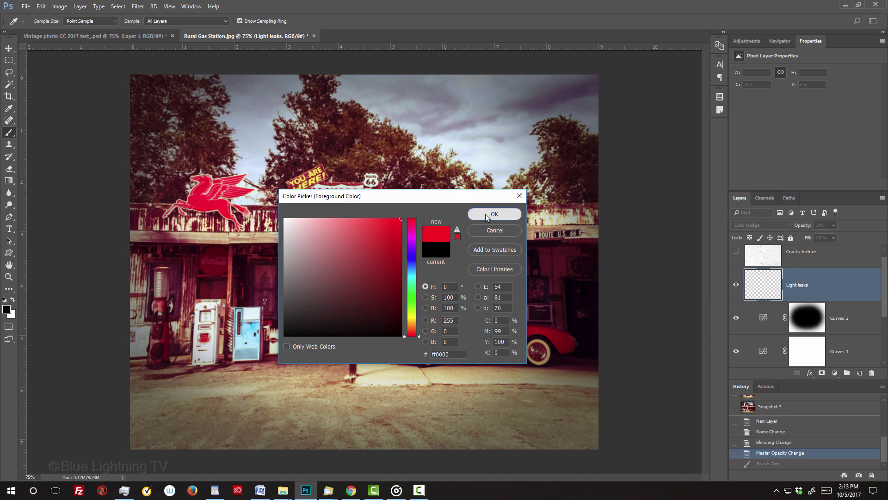
{"action": "left_click", "coordinate": [487, 216]}
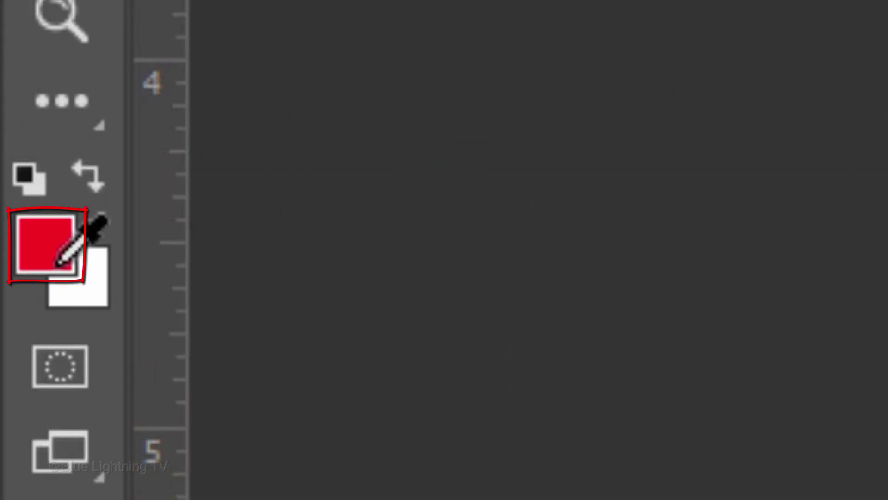
{"action": "left_click", "coordinate": [57, 263]}
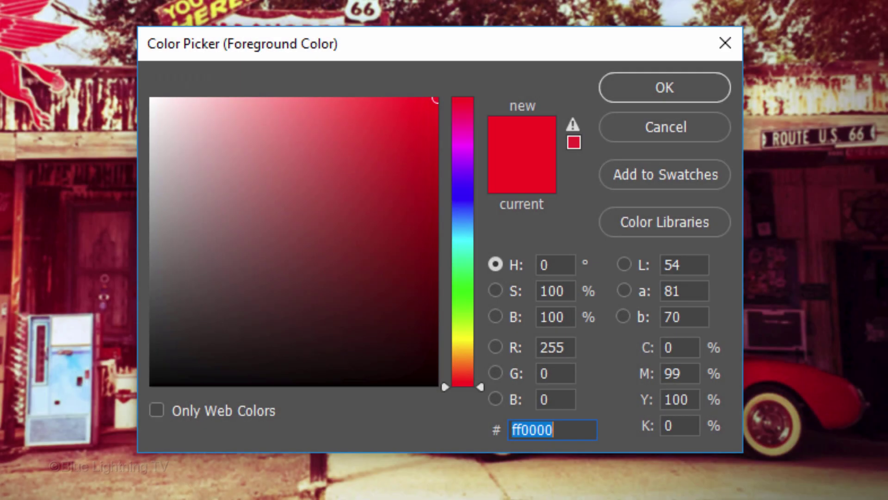
{"action": "left_click_drag", "start_coordinate": [466, 339], "coordinate": [464, 346]}
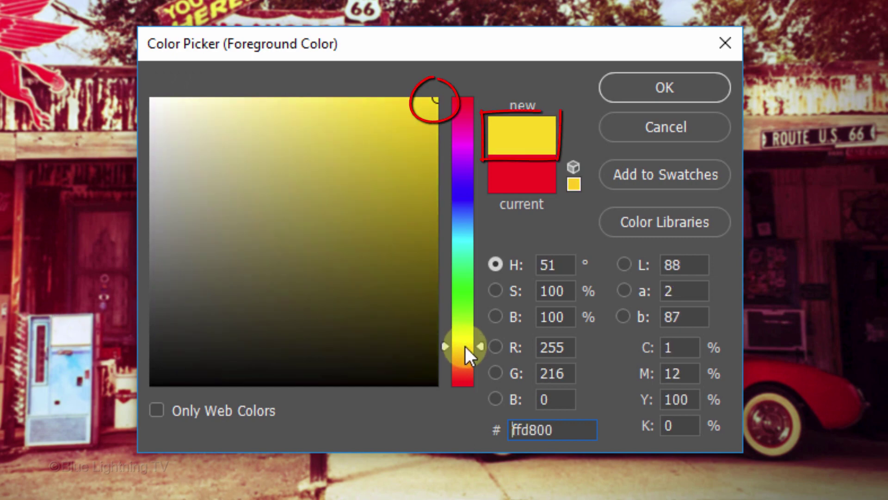
{"action": "left_click", "coordinate": [682, 88]}
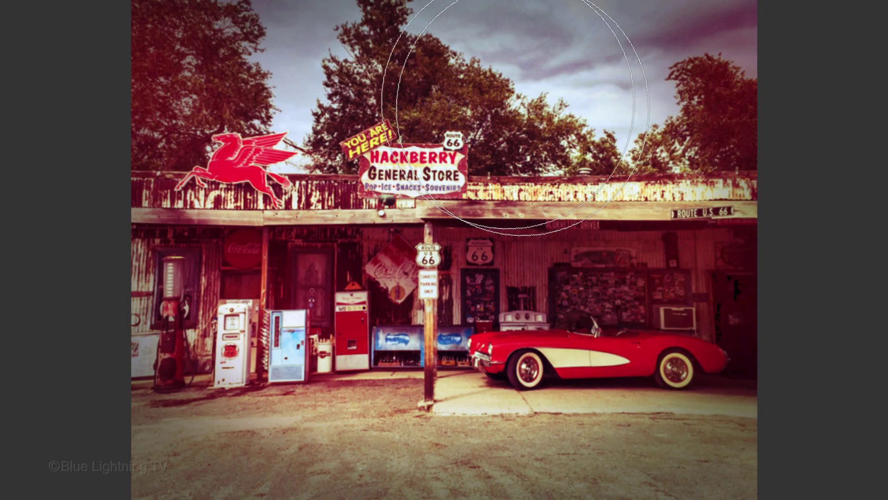
{"action": "left_click", "coordinate": [481, 85]}
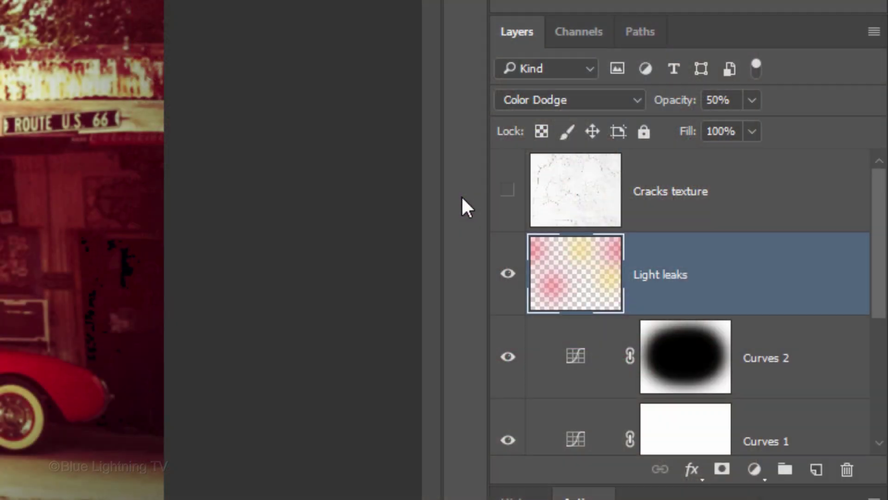
Show and select Cracks texture, load RGB brightness as a selection, invert it, then delete
{"action": "left_click", "coordinate": [508, 191]}
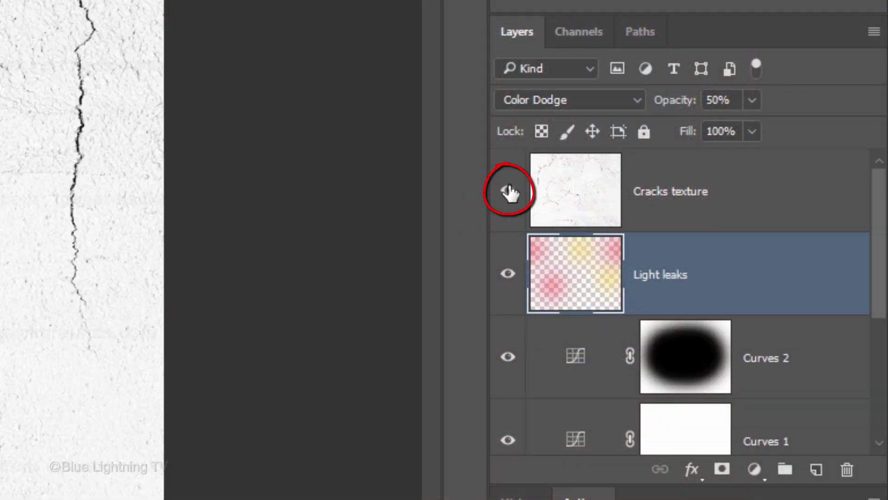
{"action": "left_click", "coordinate": [573, 195]}
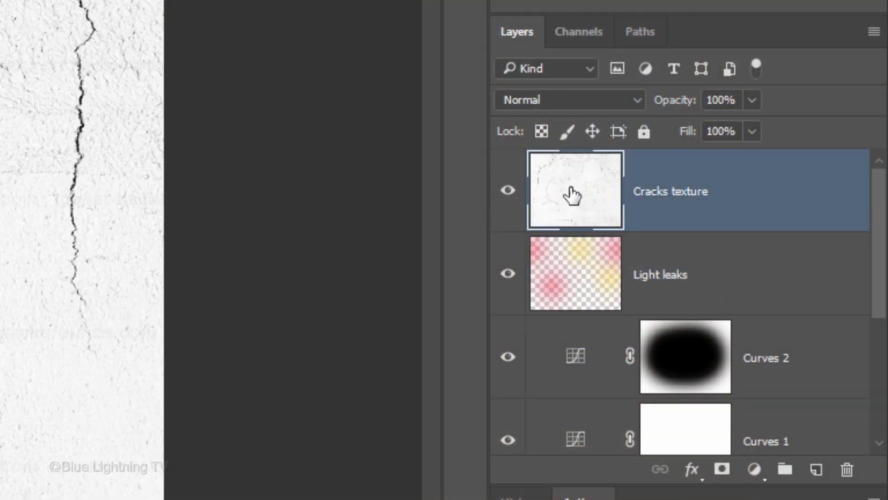
{"action": "left_click", "coordinate": [577, 37]}
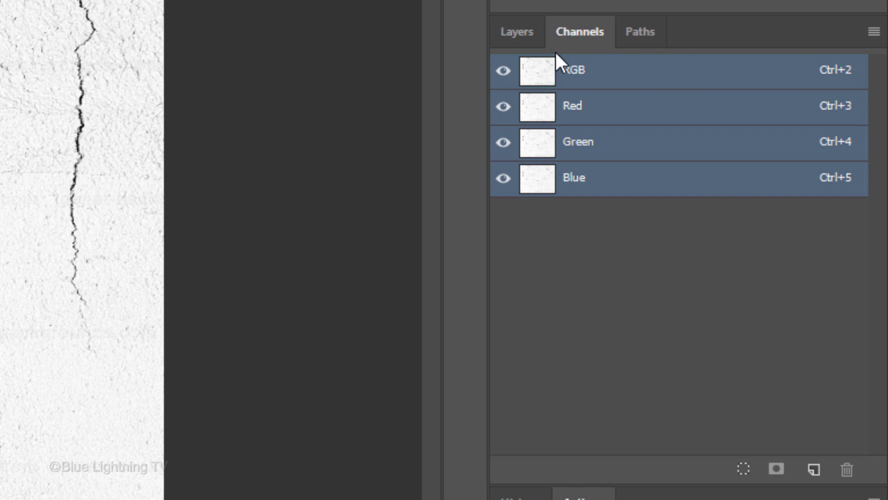
{"action": "left_click", "coordinate": [531, 75], "text": "ctrl"}
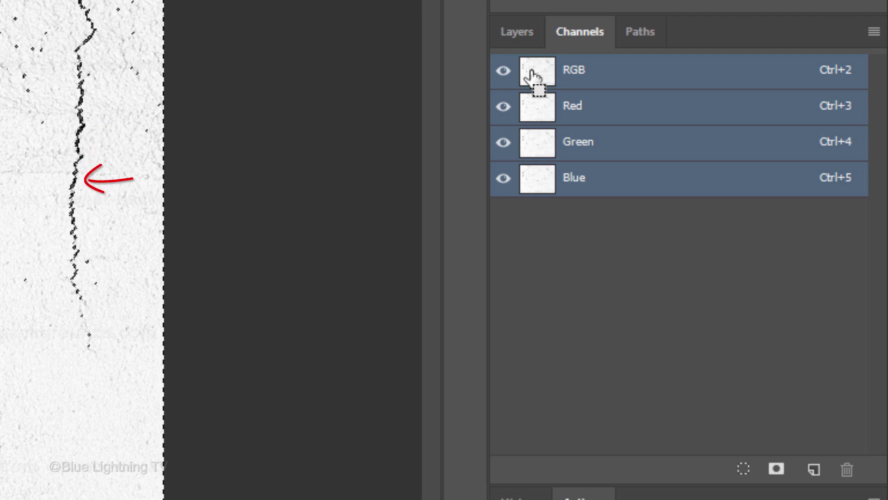
{"action": "left_click", "coordinate": [511, 32]}
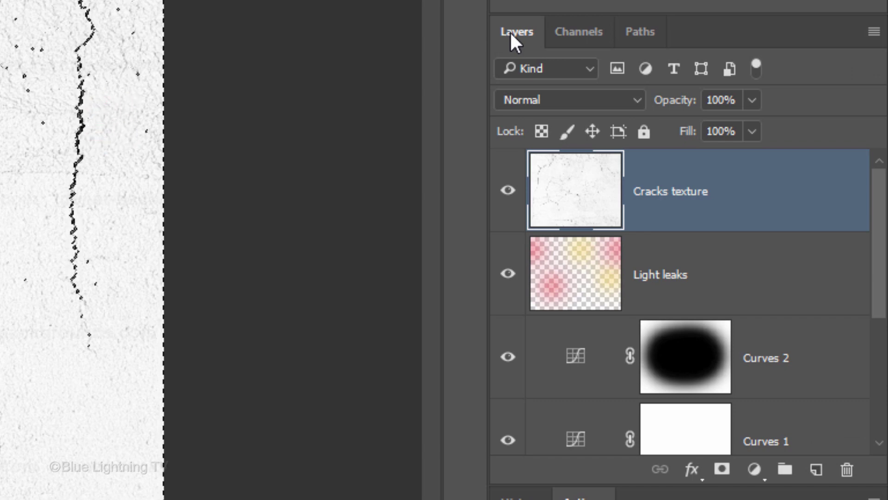
{"action": "key", "text": "ctrl+shift+i"}
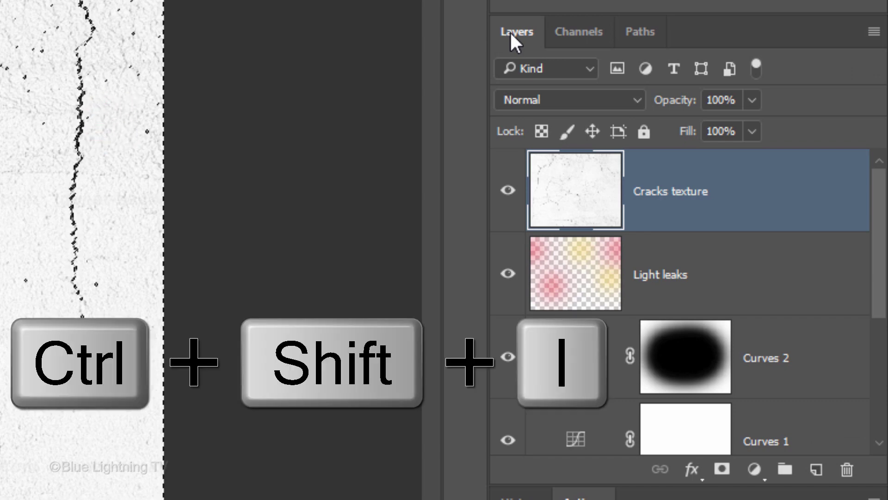
{"action": "key", "text": "Delete"}
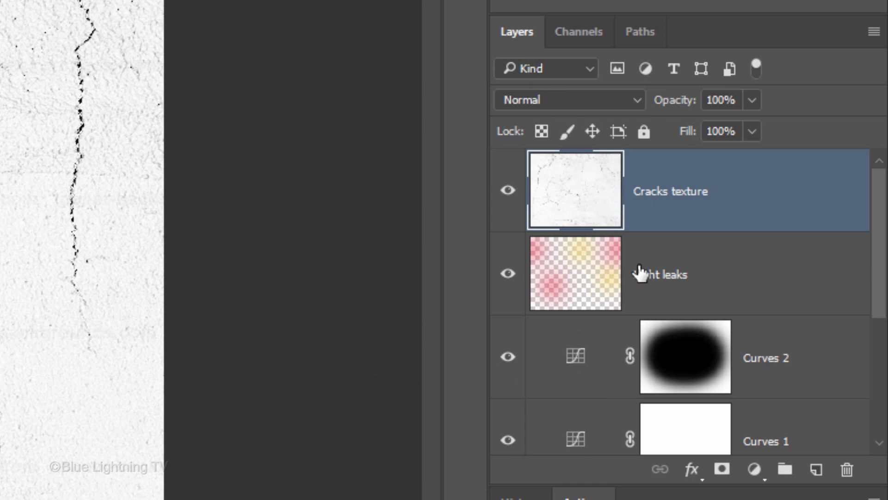
Add a new layer above Cracks texture and set the foreground colour to H 0, S 0, B 90
{"action": "left_click", "coordinate": [815, 470]}
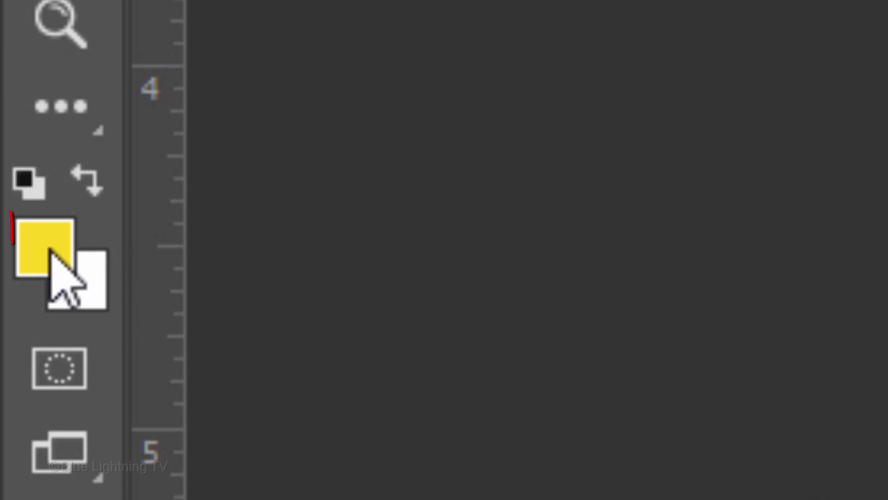
{"action": "left_click", "coordinate": [48, 252]}
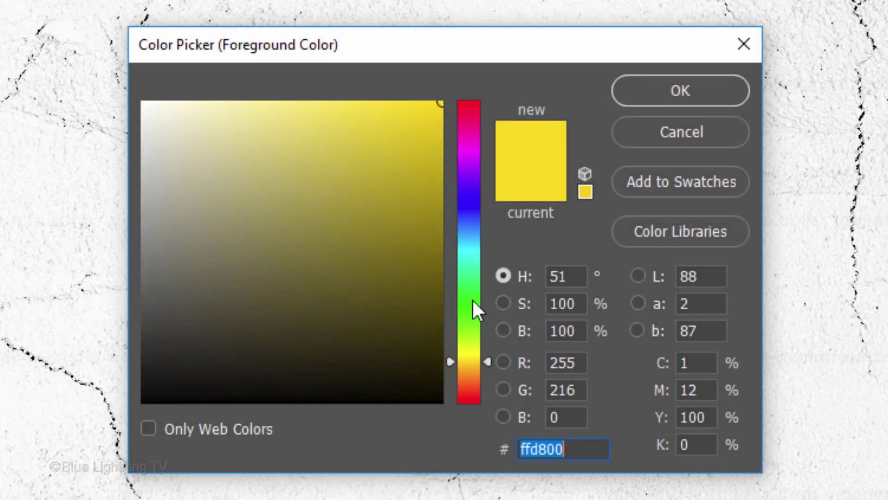
{"action": "left_click", "coordinate": [579, 275]}
{"action": "double_click", "coordinate": [578, 274]}
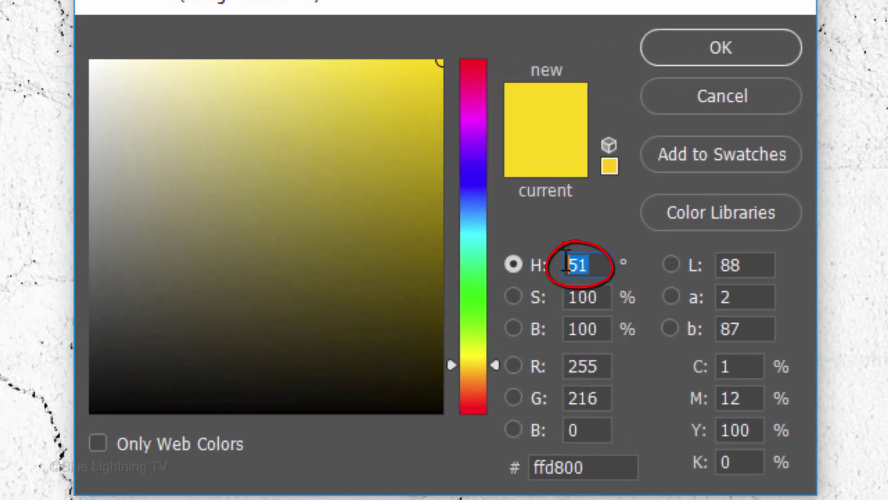
{"action": "type", "text": "0"}
{"action": "double_click", "coordinate": [596, 292]}
{"action": "type", "text": "0"}
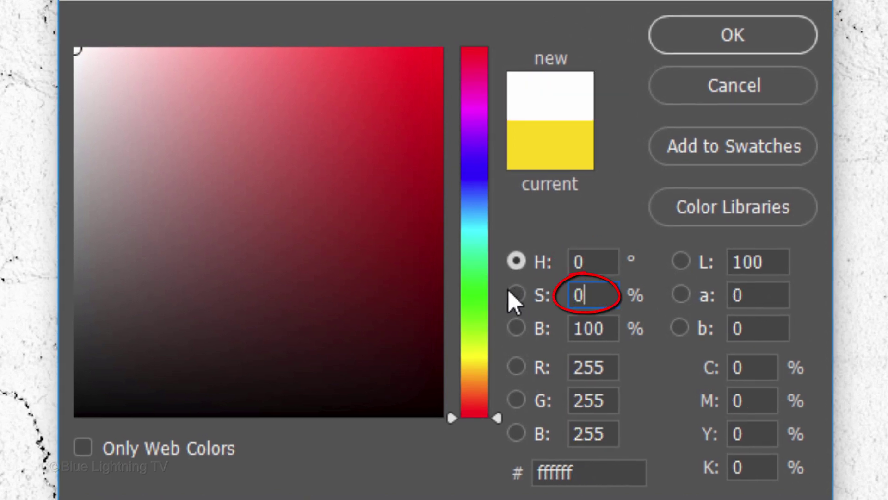
{"action": "key", "text": "Tab"}
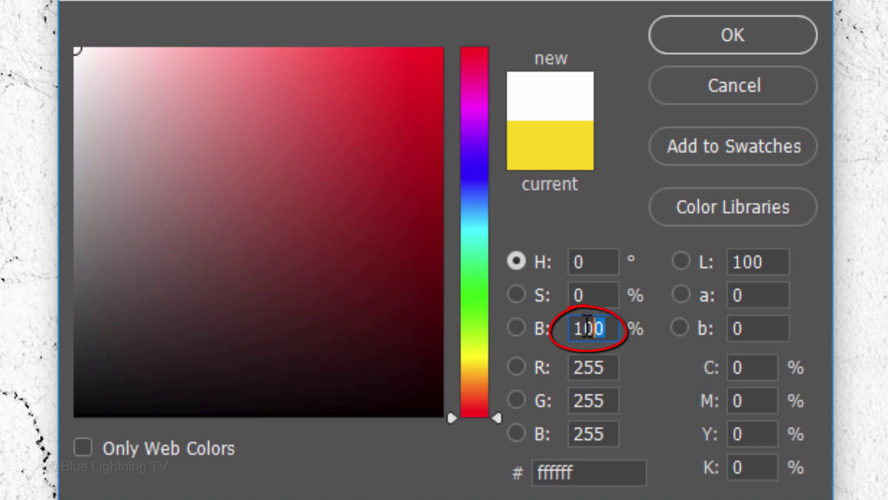
{"action": "type", "text": "90"}
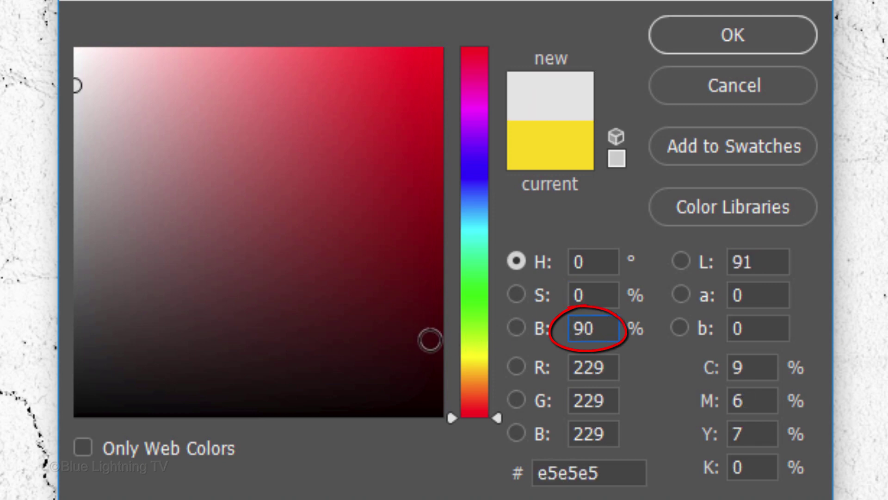
{"action": "left_click", "coordinate": [695, 32]}
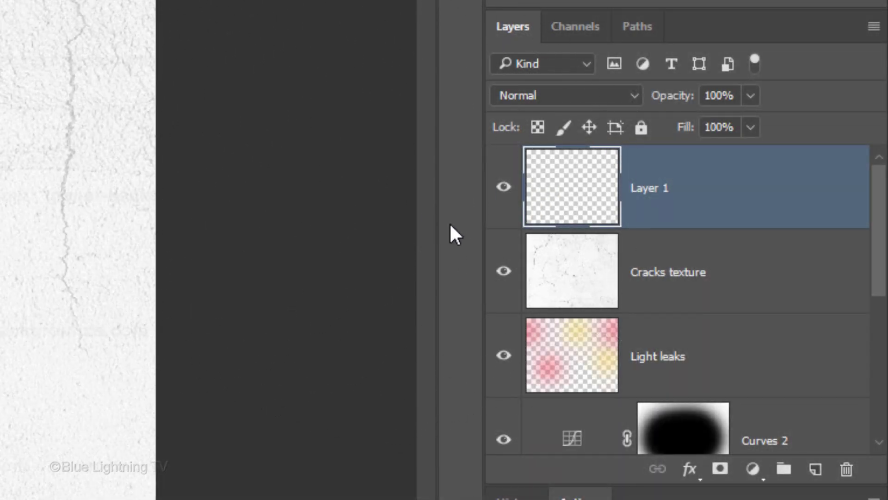
Select the full Cracks texture canvas and transform the selection to 95% width and 93% height
{"action": "left_click", "coordinate": [602, 276]}
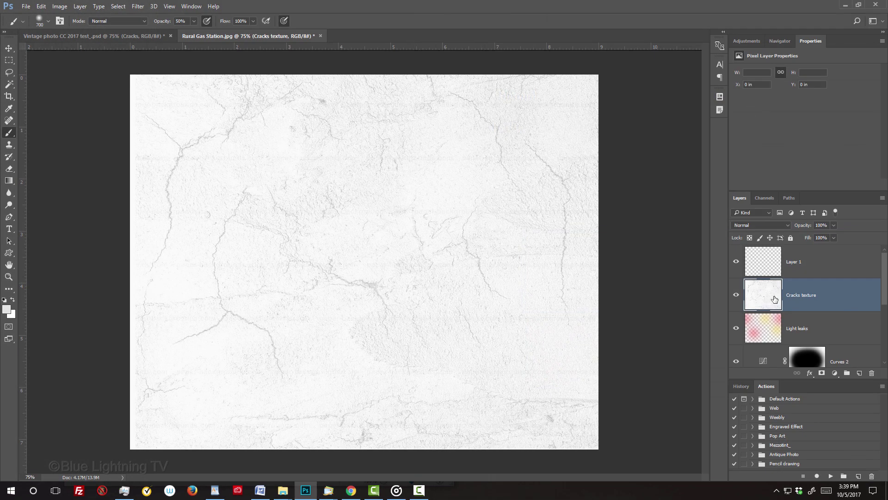
{"action": "key", "text": "ctrl+a"}
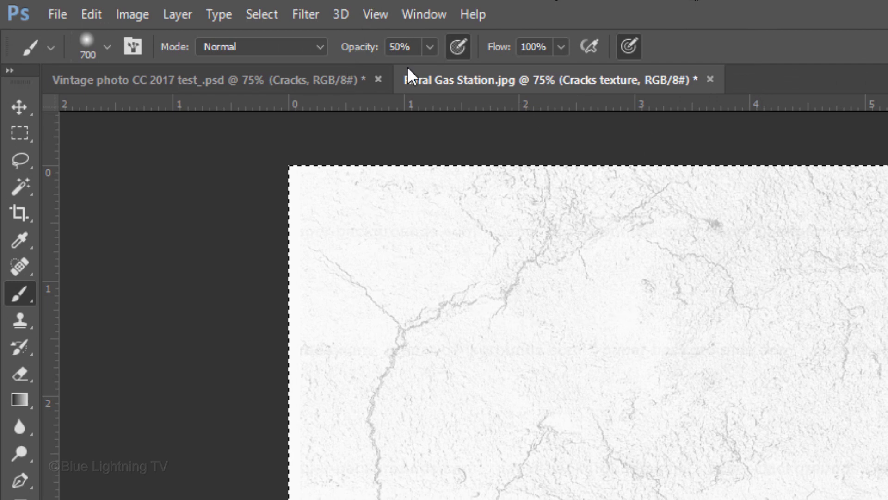
{"action": "left_click", "coordinate": [270, 14]}
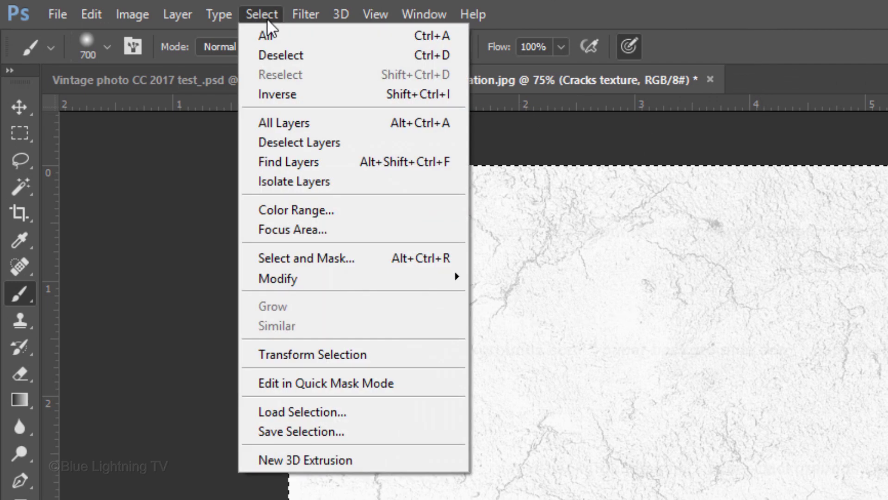
{"action": "left_click", "coordinate": [260, 354]}
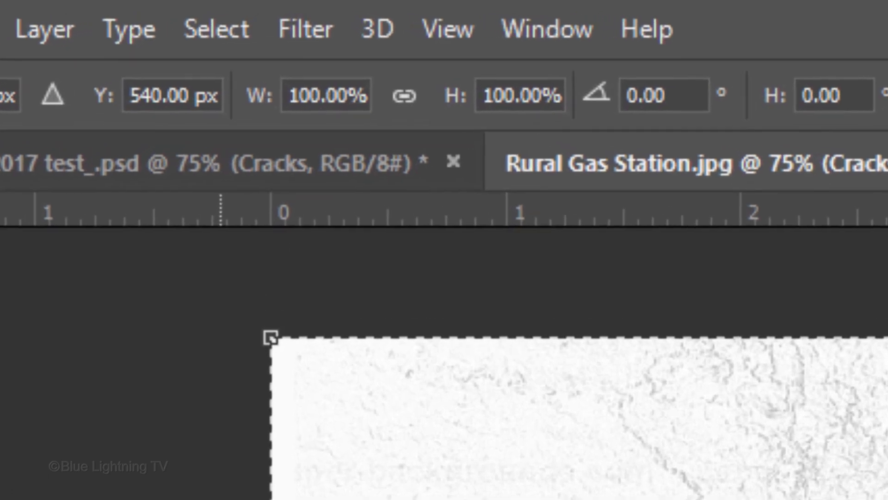
{"action": "left_click", "coordinate": [324, 94]}
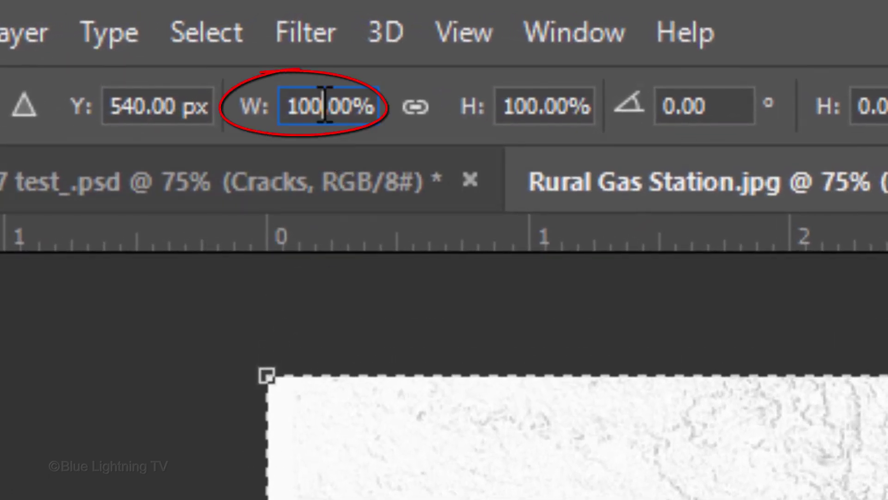
{"action": "key", "text": "shift+Home"}
{"action": "type", "text": "95"}
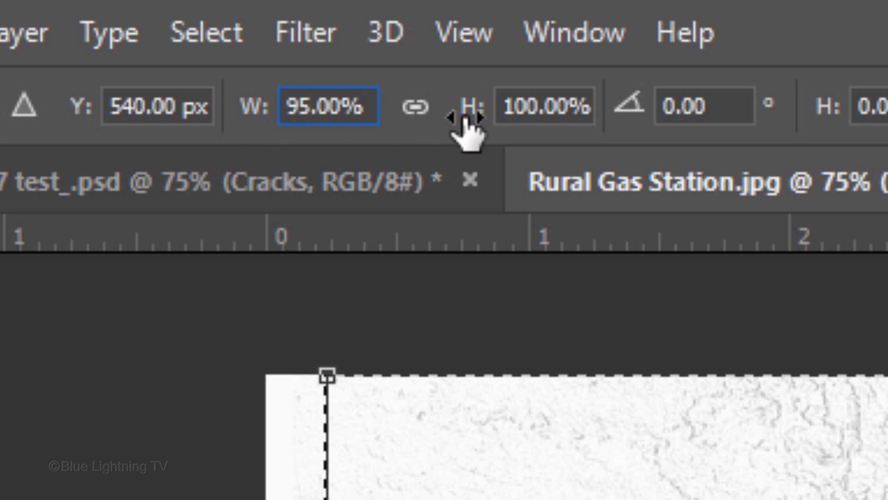
{"action": "left_click", "coordinate": [543, 105]}
{"action": "key", "text": "shift+Home"}
{"action": "type", "text": "93"}
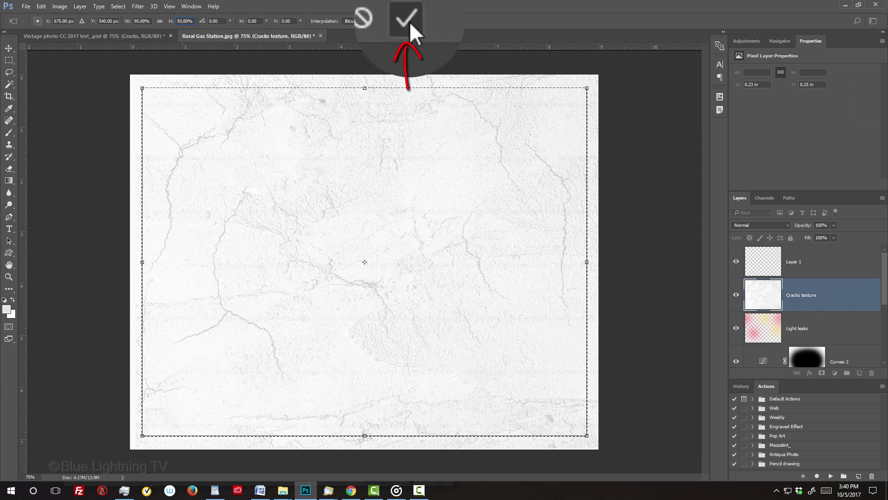
{"action": "key", "text": "Return"}
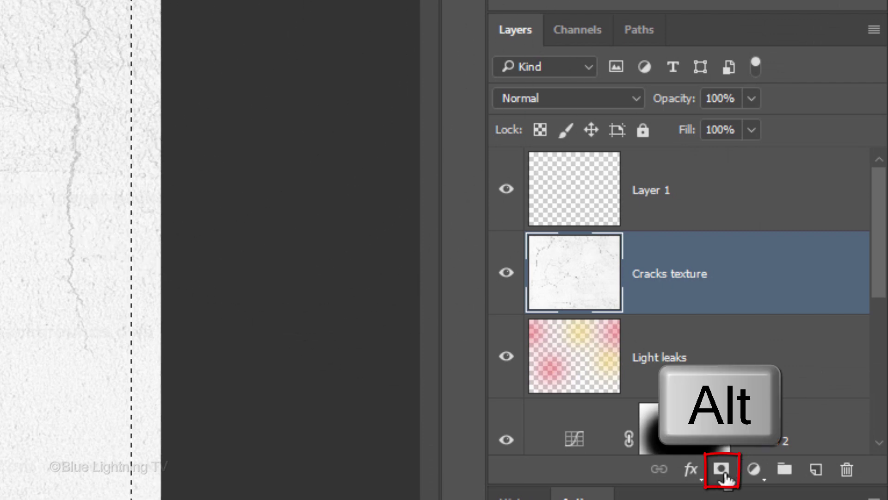
Add a layer mask to Cracks texture that hides the selected centre, leaving a thin cracked border
{"action": "left_click", "coordinate": [722, 469], "text": "alt"}
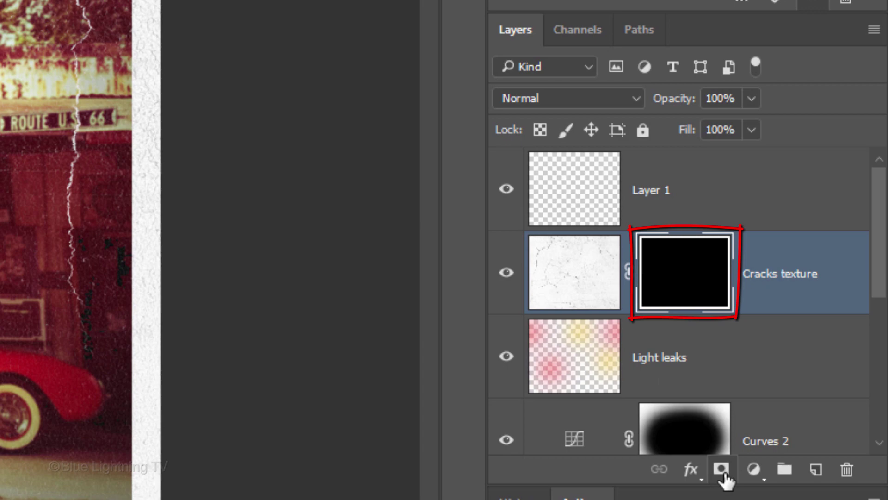